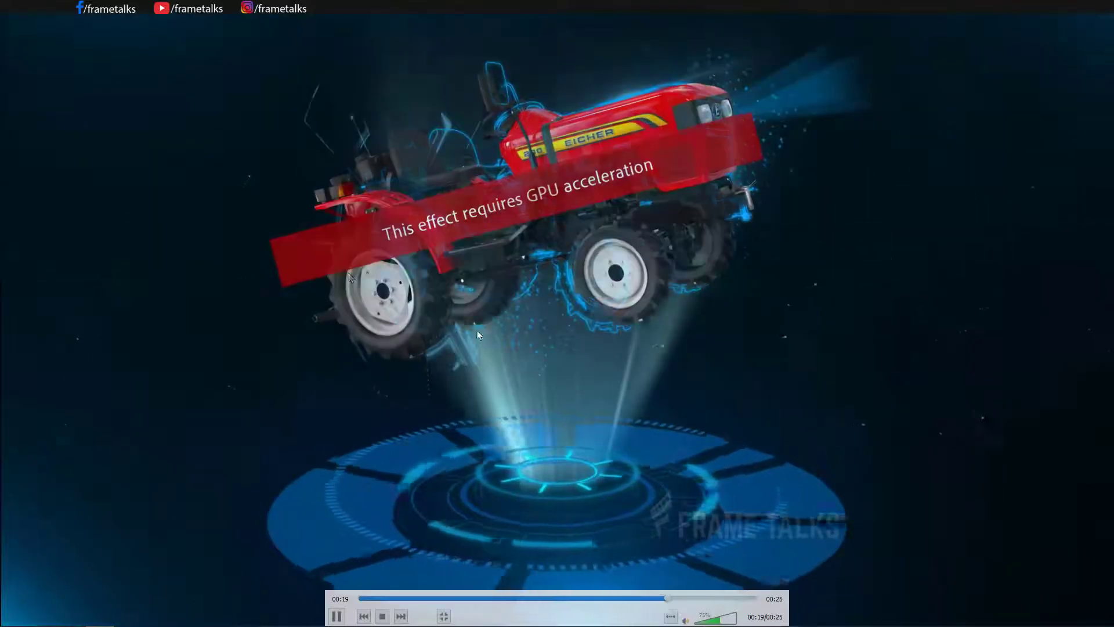
Step: Pause the rendered clip on the error frame and jump back to the hologram scene
{"action": "left_click", "coordinate": [377, 336]}
{"action": "left_click", "coordinate": [638, 599]}
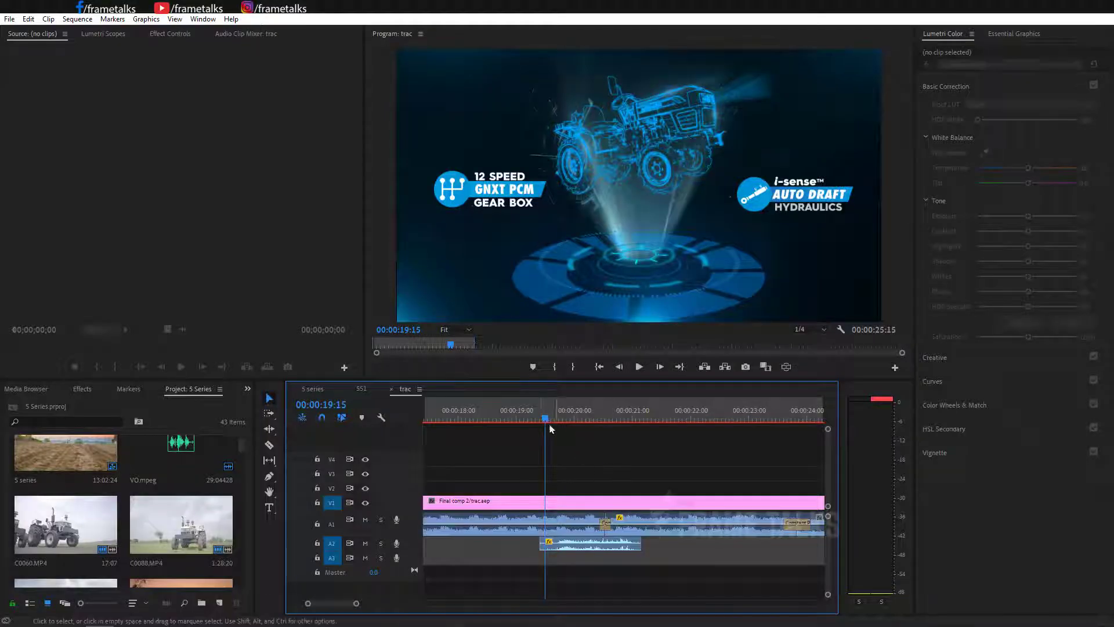
Step: Scrub to the hologram frame near 19 seconds and play the transition into the red tractor
{"action": "left_click_drag", "start_coordinate": [551, 428], "coordinate": [551, 424]}
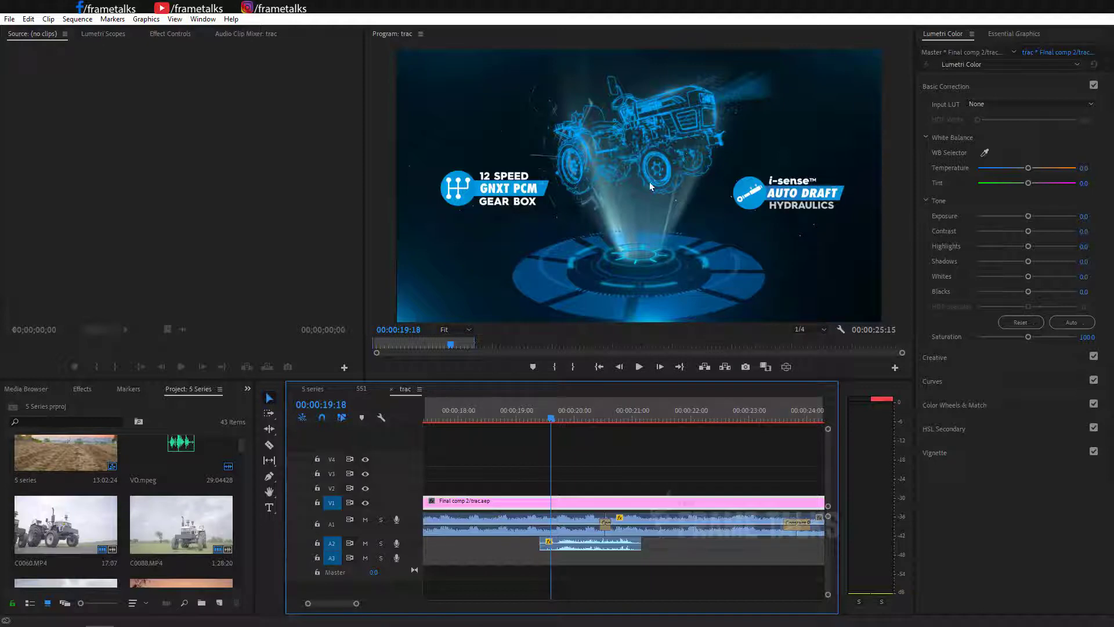
{"action": "left_click_drag", "start_coordinate": [550, 418], "coordinate": [590, 414]}
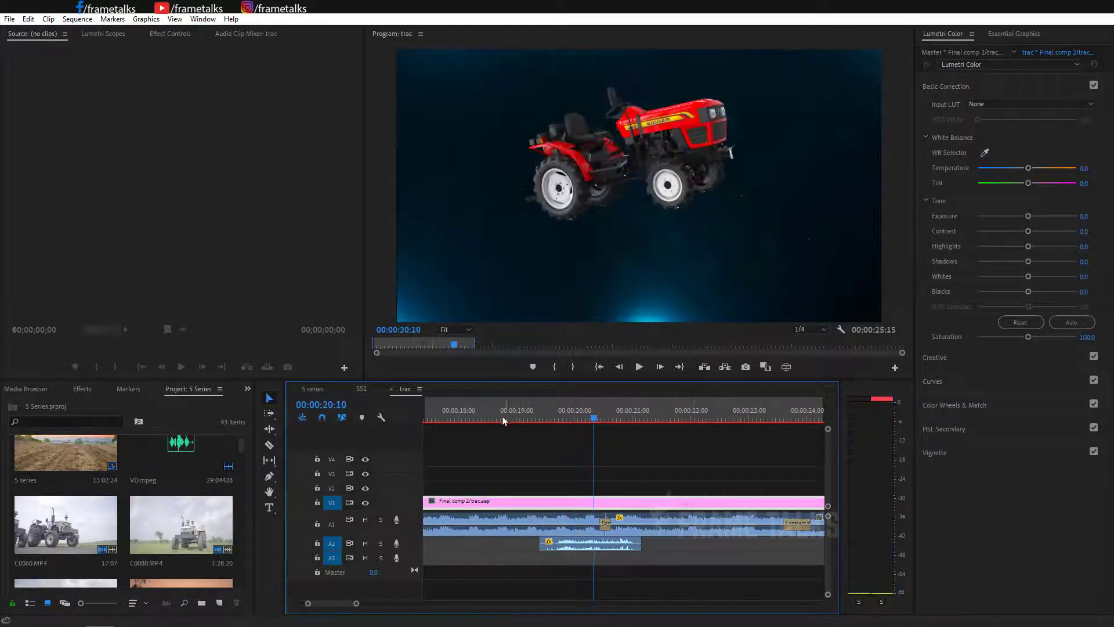
{"action": "key", "text": "space"}
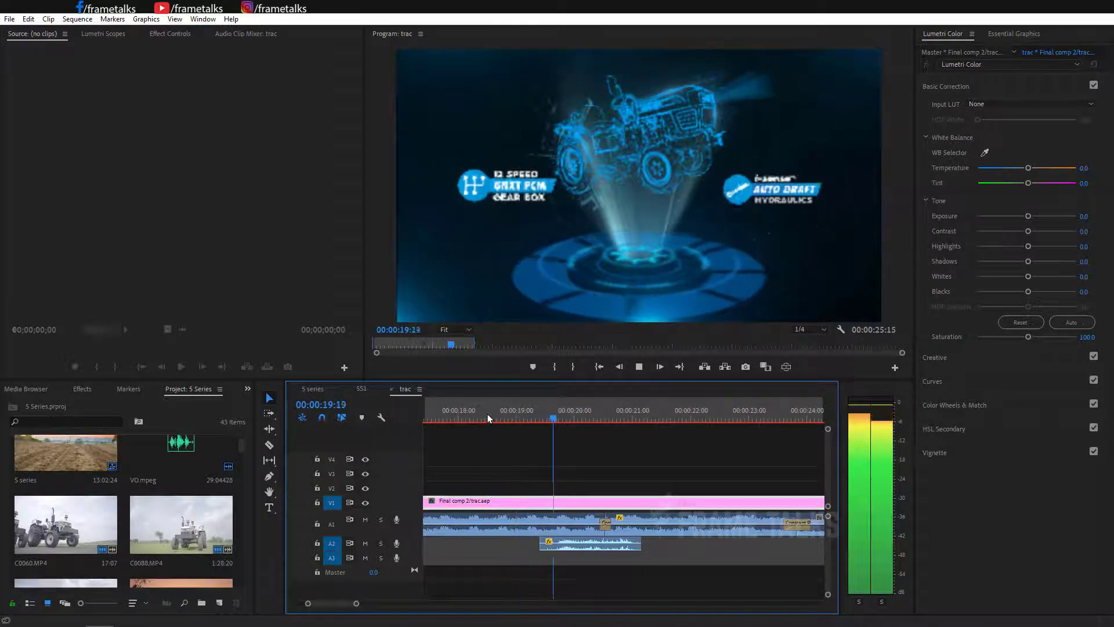
{"action": "key", "text": "space"}
{"action": "key", "text": "space"}
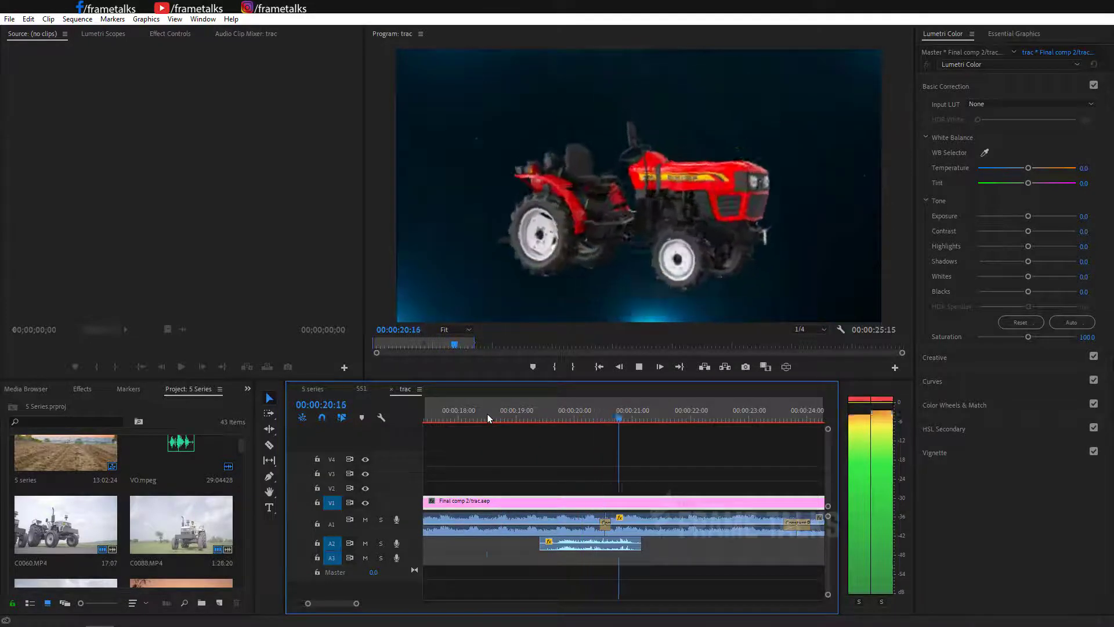
Step: Replay the sequence from just before 19 seconds and settle the playhead at about 20 seconds
{"action": "left_click", "coordinate": [487, 413]}
{"action": "left_click", "coordinate": [550, 416]}
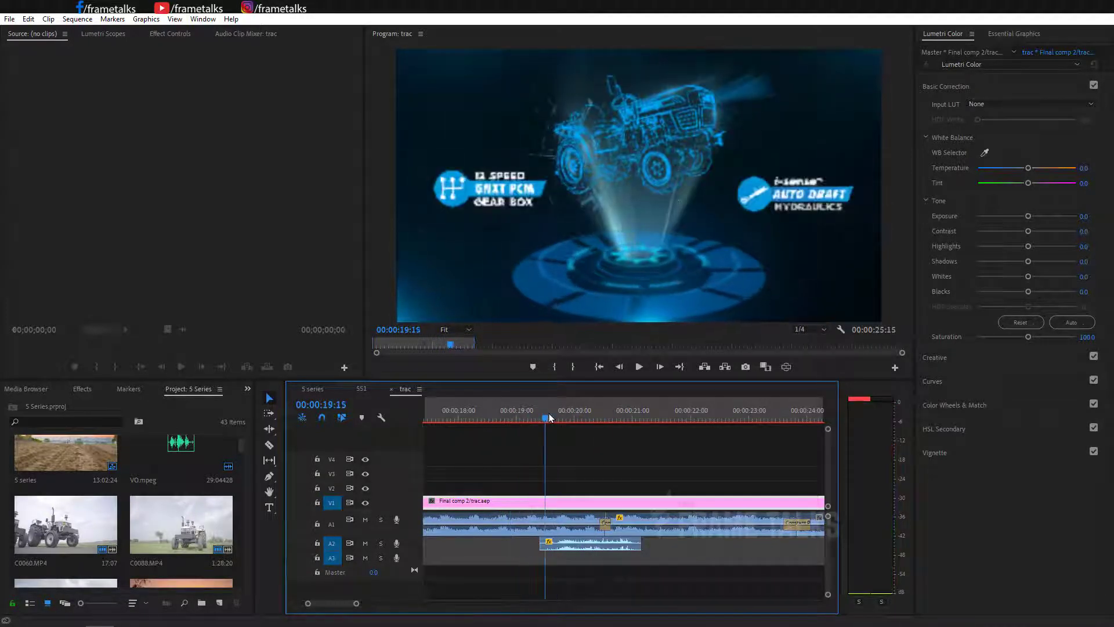
{"action": "left_click_drag", "start_coordinate": [549, 417], "coordinate": [582, 420]}
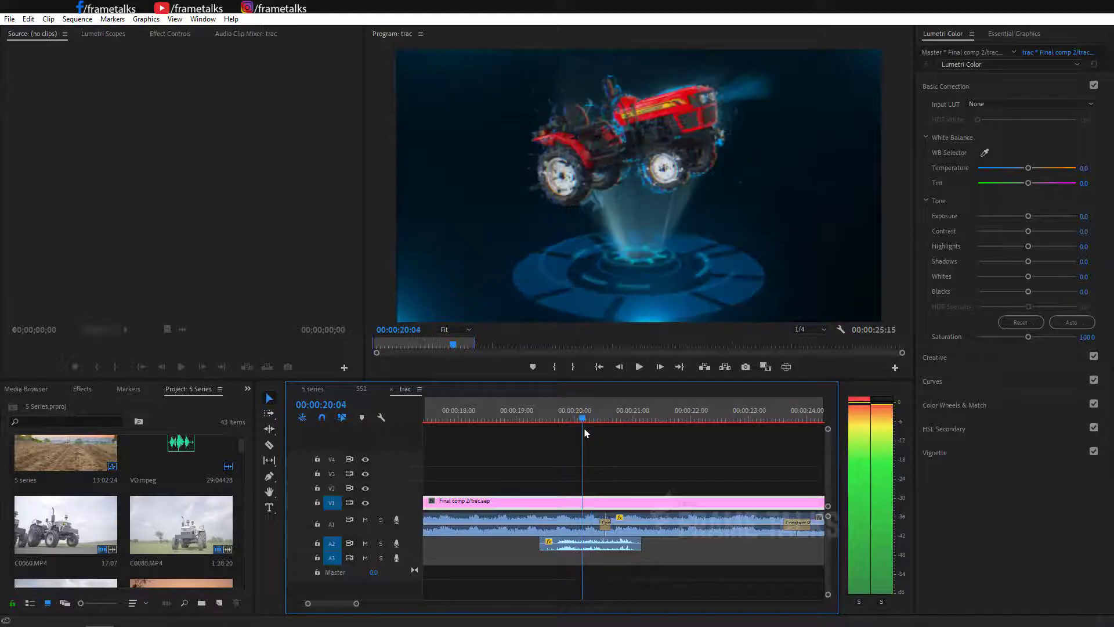
{"action": "left_click", "coordinate": [8, 19]}
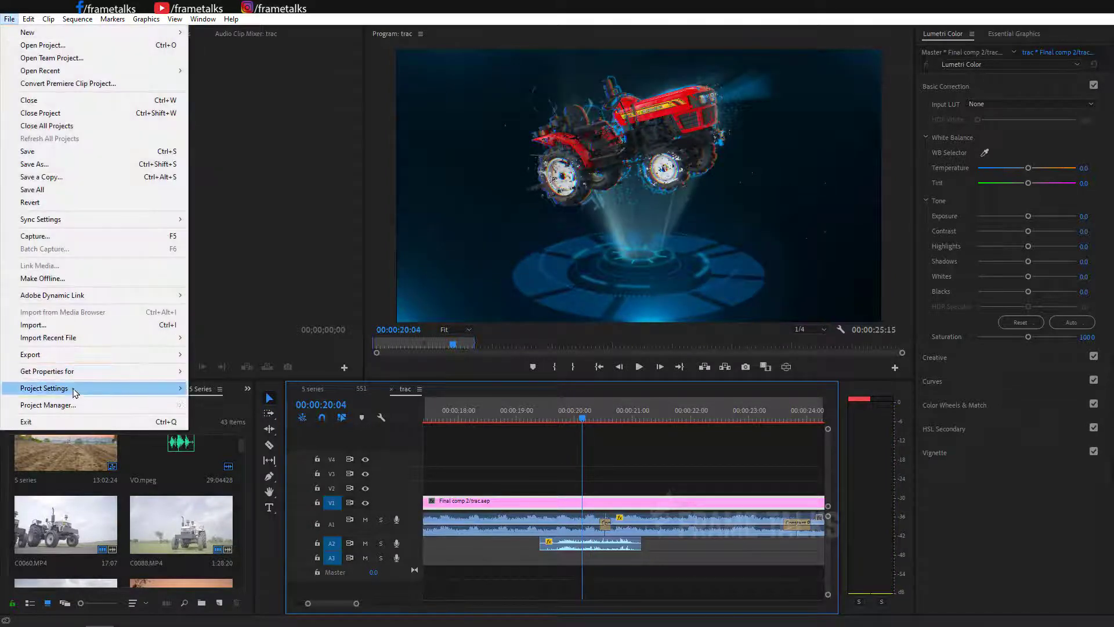
Step: In Project Settings, choose Mercury Playback Engine GPU Acceleration (CUDA) as the renderer
{"action": "mouse_move", "coordinate": [44, 389]}
{"action": "left_click", "coordinate": [210, 388]}
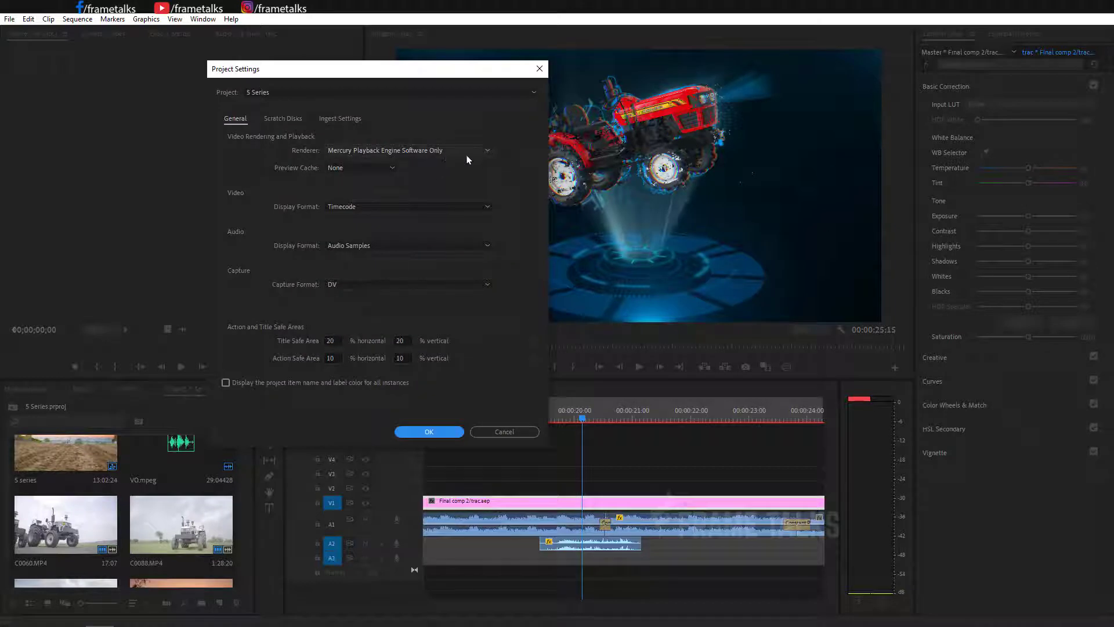
{"action": "left_click", "coordinate": [448, 151]}
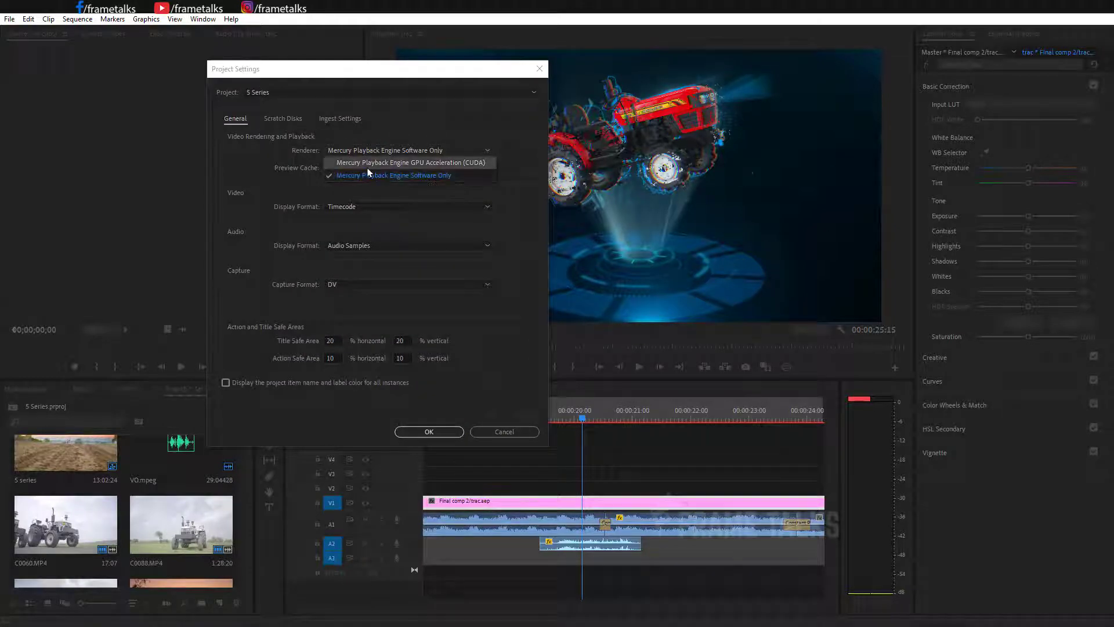
{"action": "left_click", "coordinate": [433, 165]}
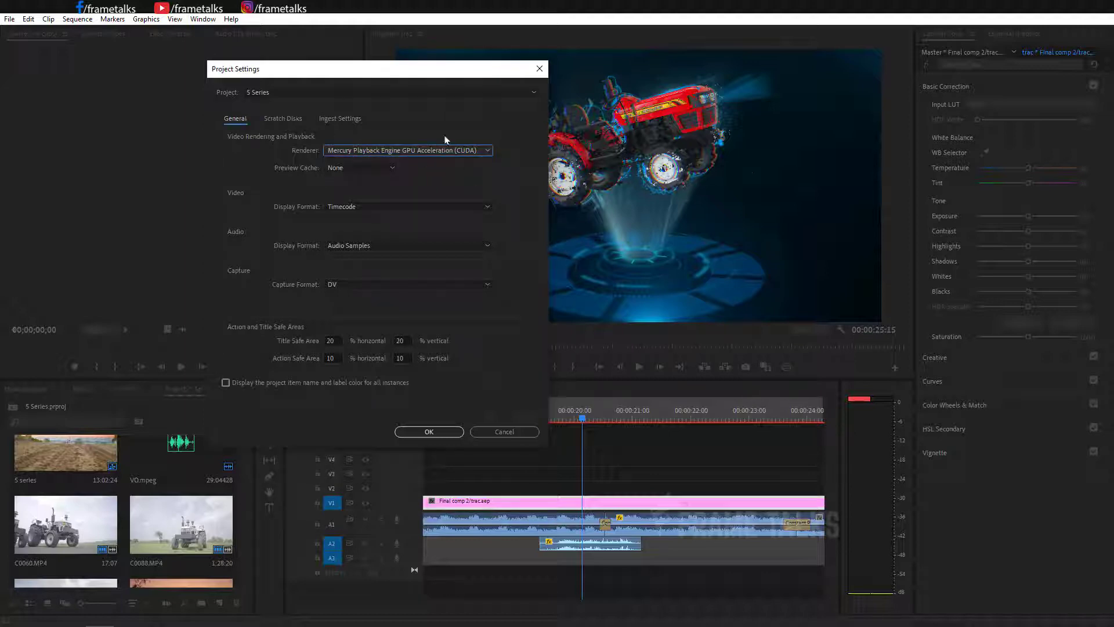
{"action": "left_click", "coordinate": [448, 151]}
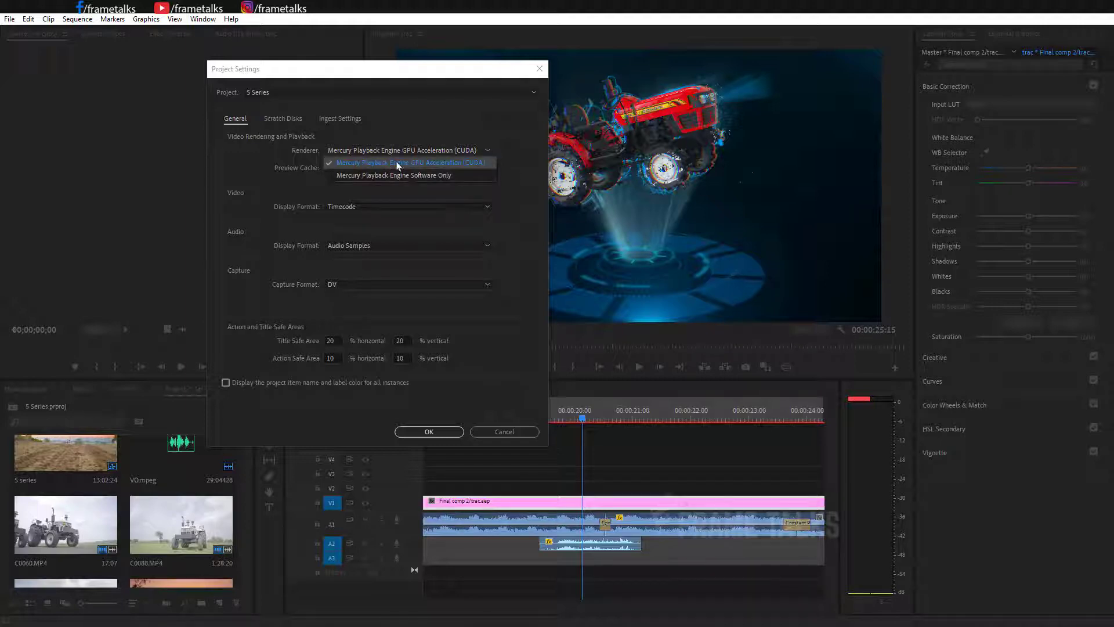
{"action": "left_click", "coordinate": [475, 163]}
Step: Confirm the project settings and export the trac sequence as an H.264 MP4 file
{"action": "left_click", "coordinate": [430, 432]}
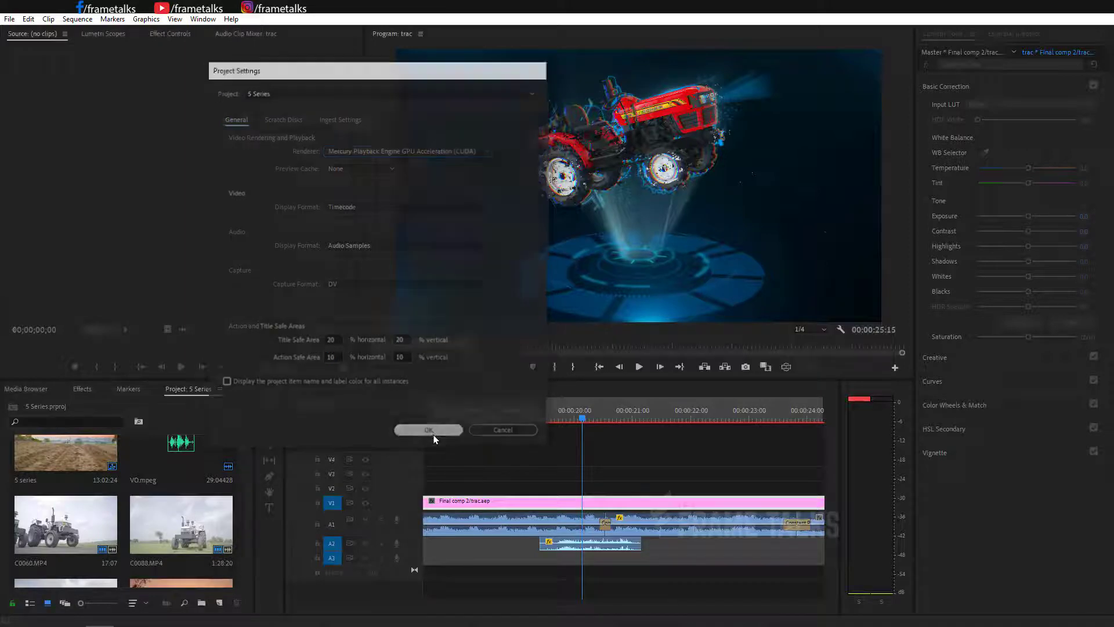
{"action": "left_click_drag", "start_coordinate": [577, 415], "coordinate": [537, 416]}
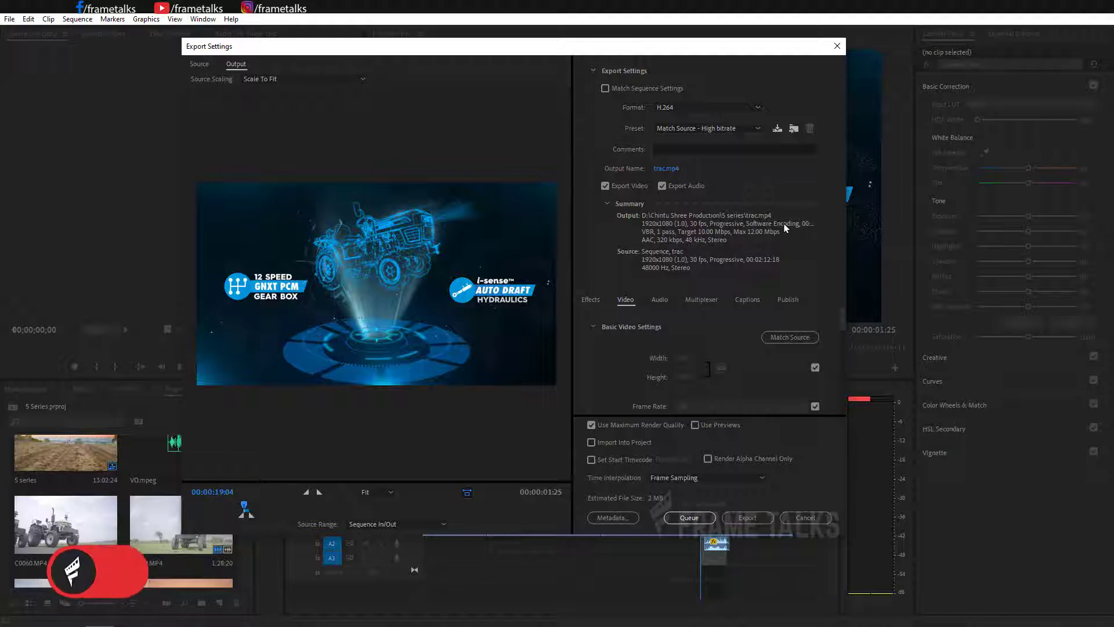
{"action": "scroll", "coordinate": [612, 370], "scroll_direction": "down", "scroll_amount": 3}
{"action": "scroll", "coordinate": [612, 369], "scroll_direction": "down", "scroll_amount": 3}
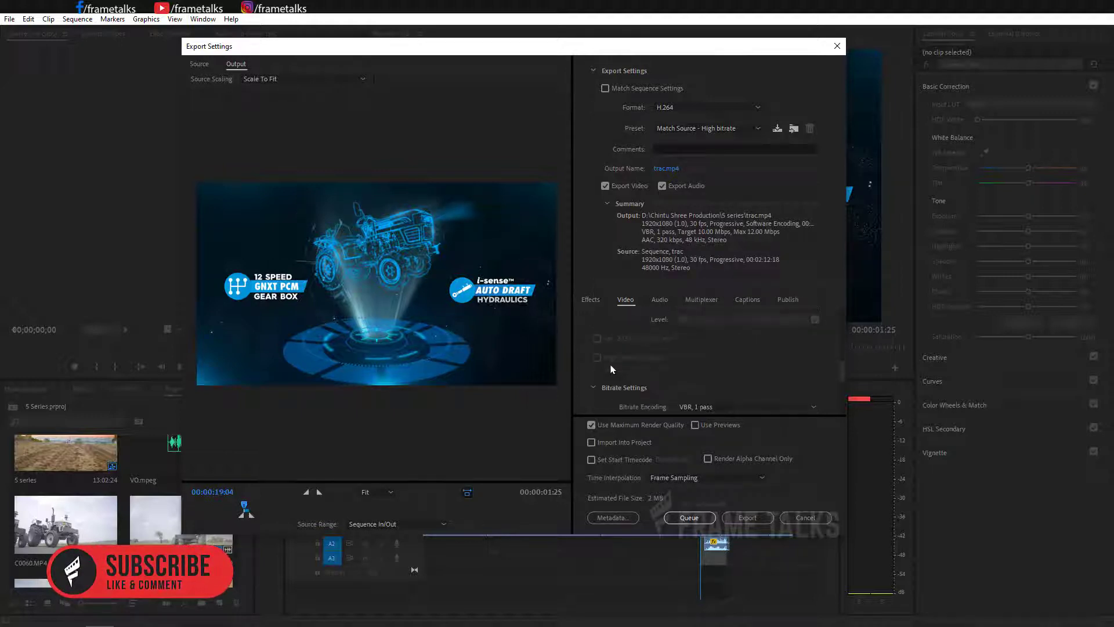
{"action": "scroll", "coordinate": [612, 370], "scroll_direction": "down", "scroll_amount": 3}
{"action": "scroll", "coordinate": [612, 370], "scroll_direction": "down", "scroll_amount": 3}
{"action": "scroll", "coordinate": [612, 370], "scroll_direction": "up", "scroll_amount": 3}
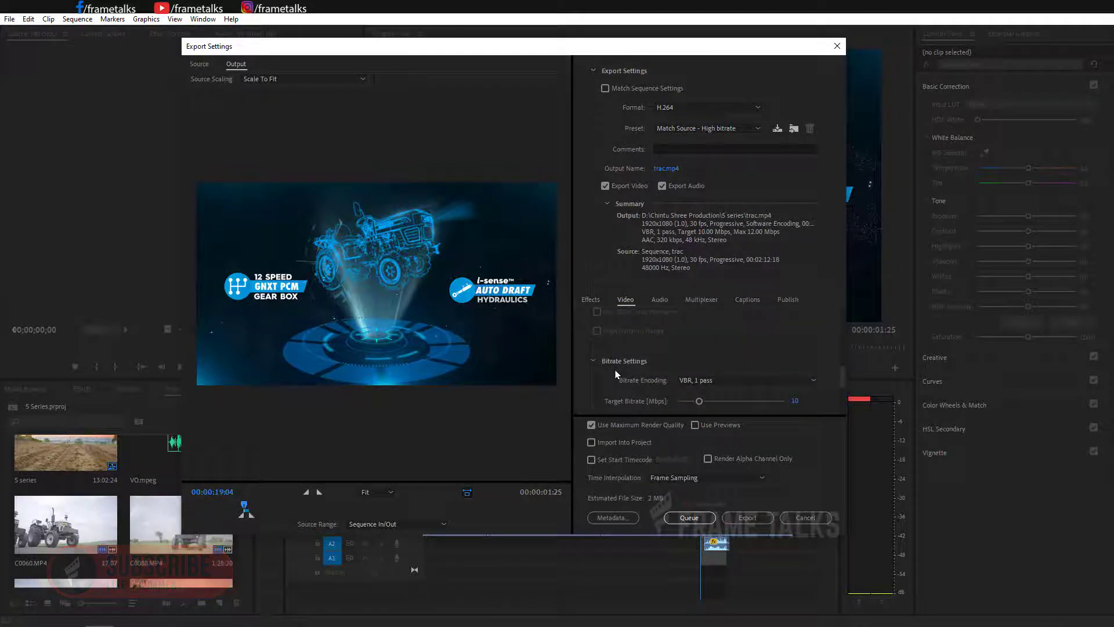
{"action": "scroll", "coordinate": [613, 372], "scroll_direction": "up", "scroll_amount": 3}
{"action": "scroll", "coordinate": [616, 375], "scroll_direction": "up", "scroll_amount": 3}
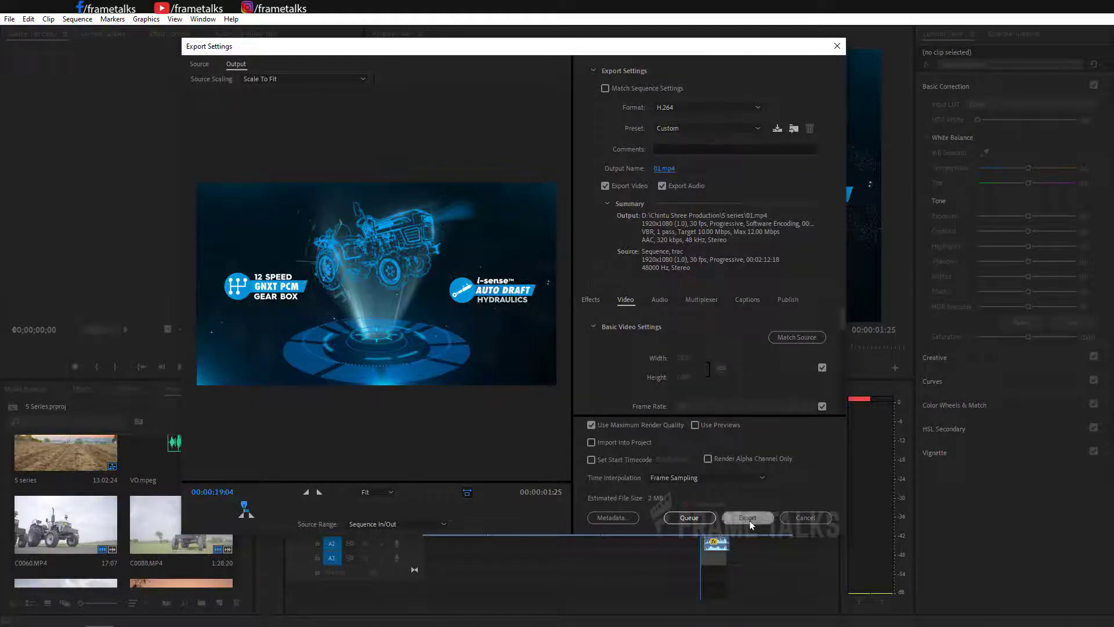
{"action": "left_click", "coordinate": [750, 522]}
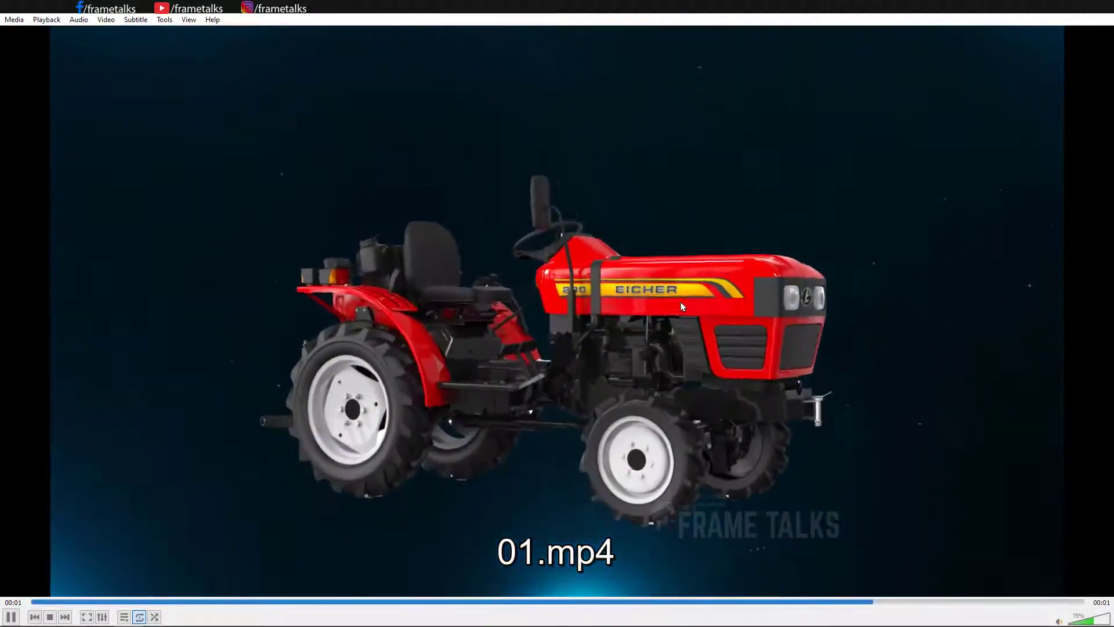
Step: Pause and resume the exported 01.mp4 through the hologram section
{"action": "key", "text": "space"}
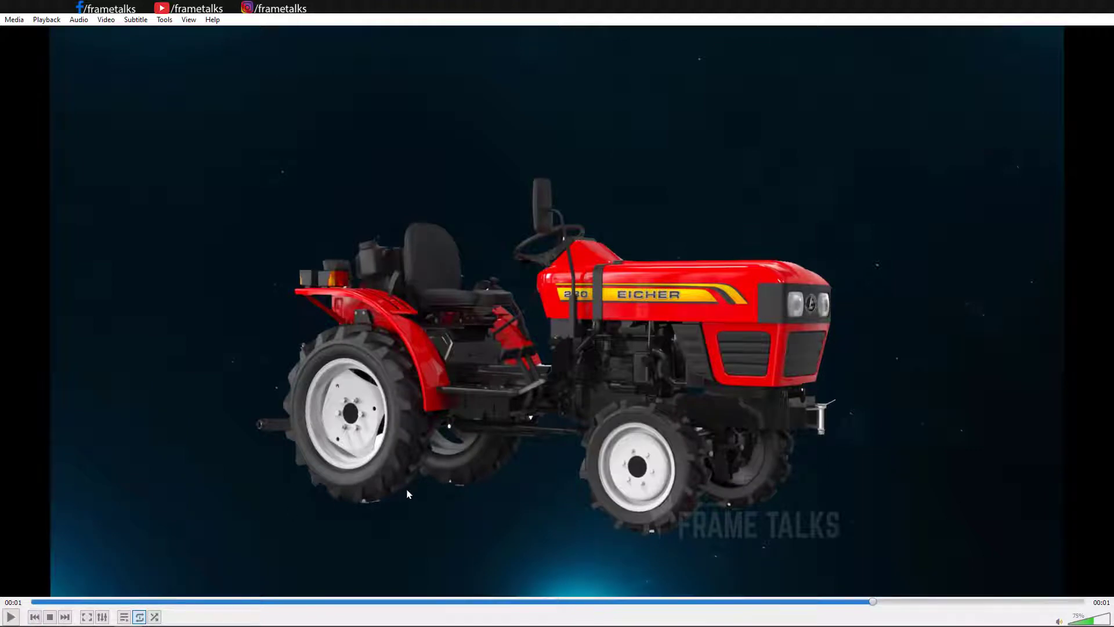
{"action": "key", "text": "space"}
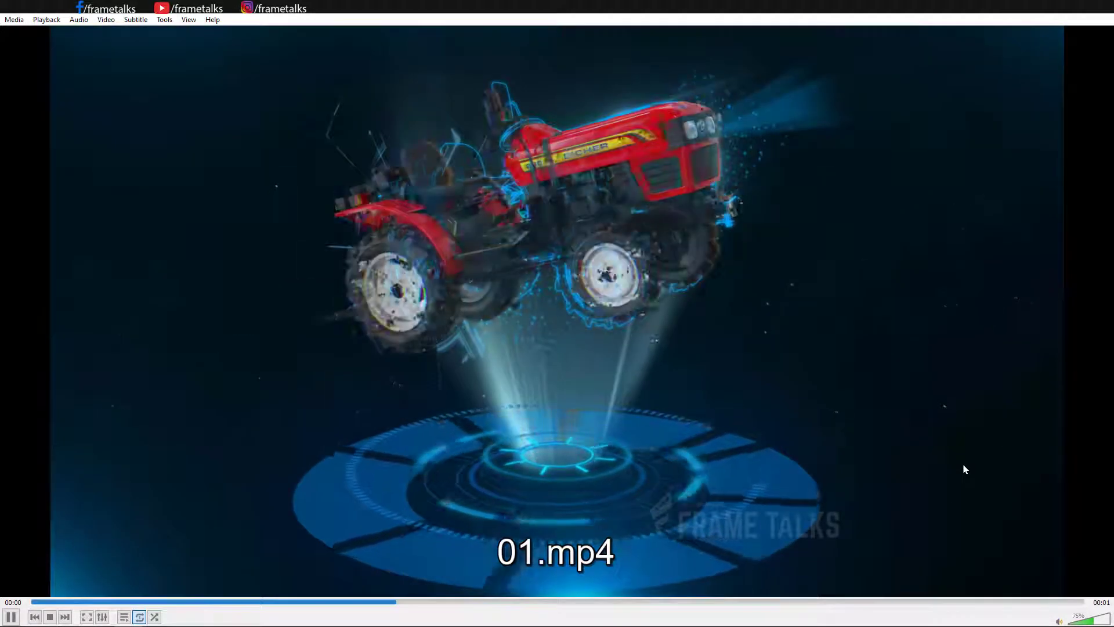